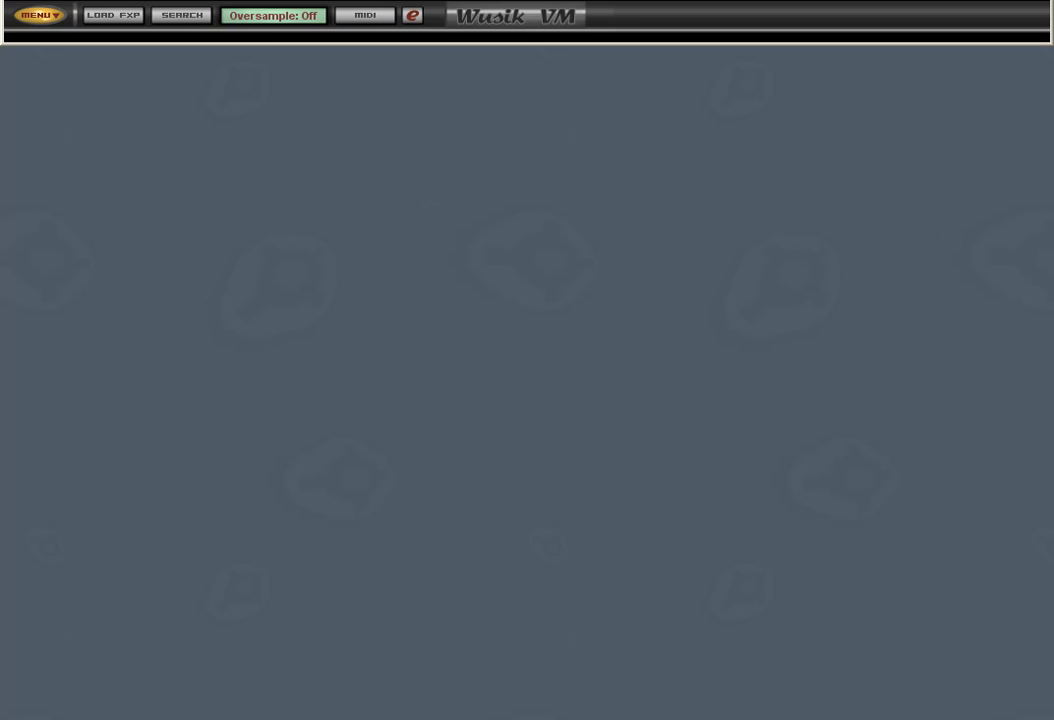
Step: Load the WusikStation VST instrument into Wusik VM from the host menu
left_click(38, 15)
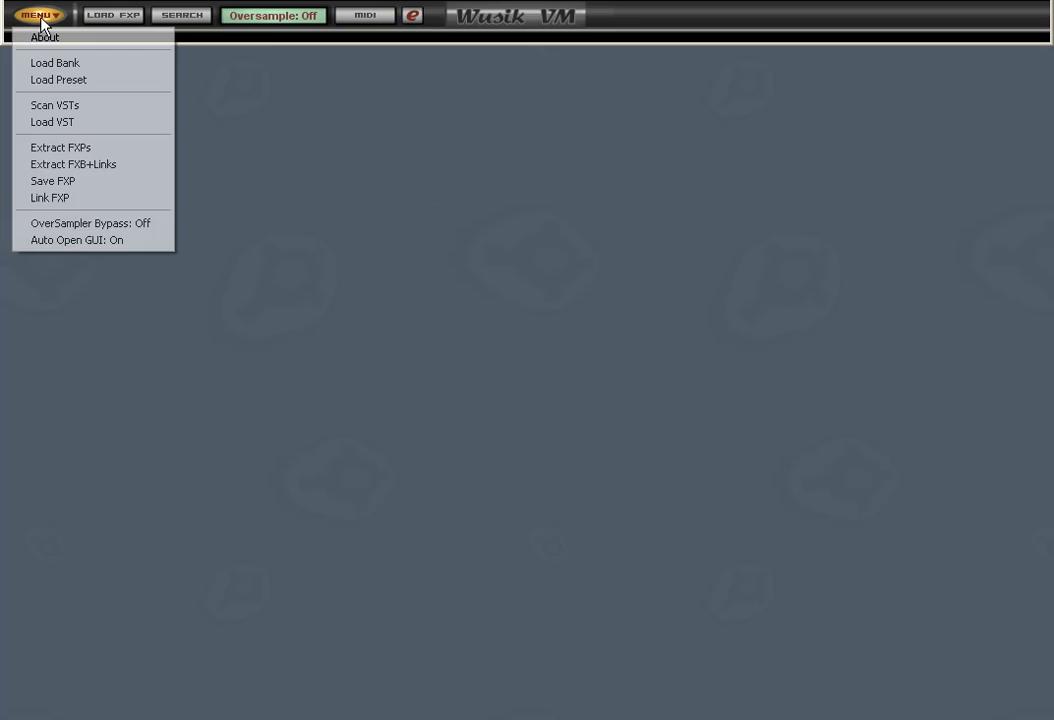
left_click(88, 118)
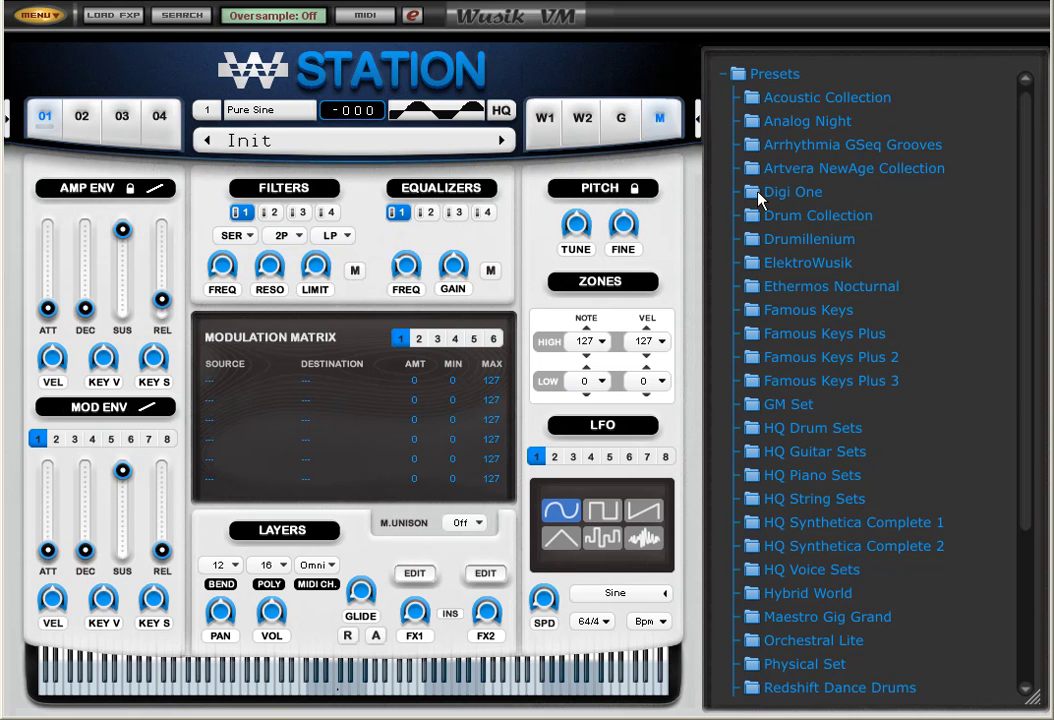
Step: Load the Digi One > Synth preset '2 and 2' and show WusikStation's mixer view
left_click(805, 192)
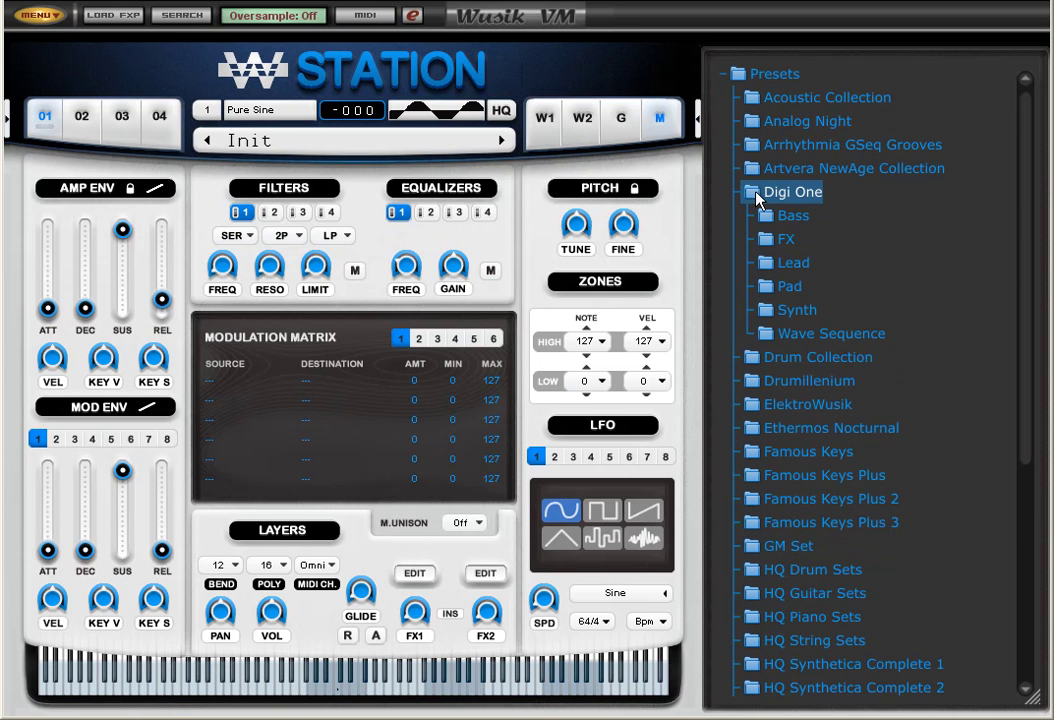
left_click(777, 310)
left_click(795, 340)
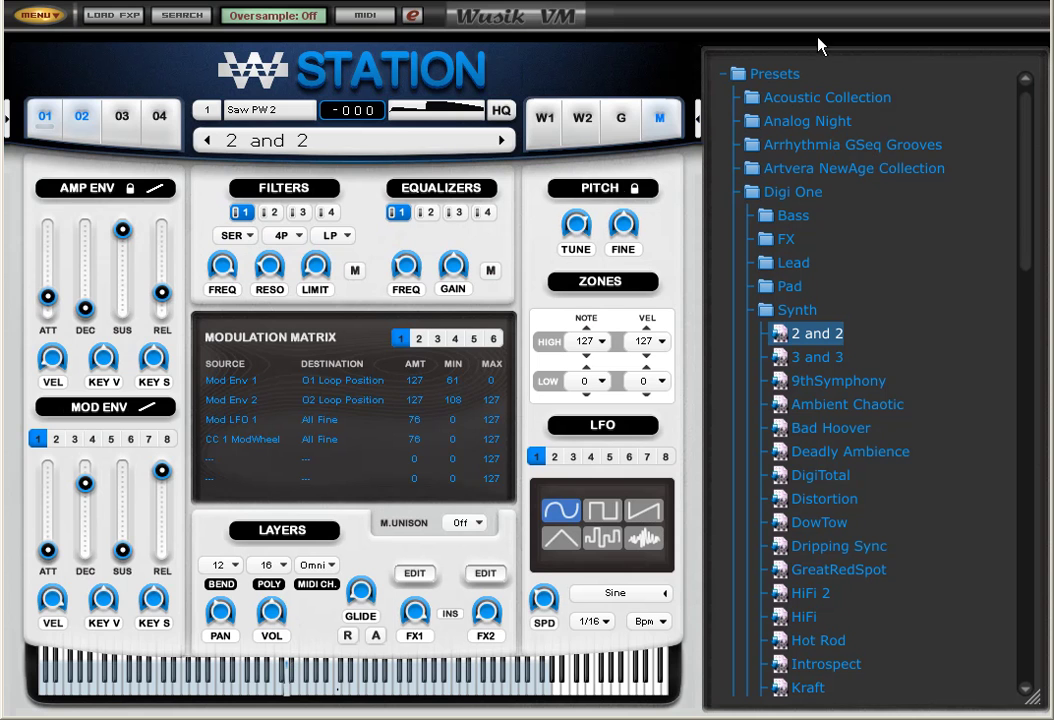
left_click(657, 120)
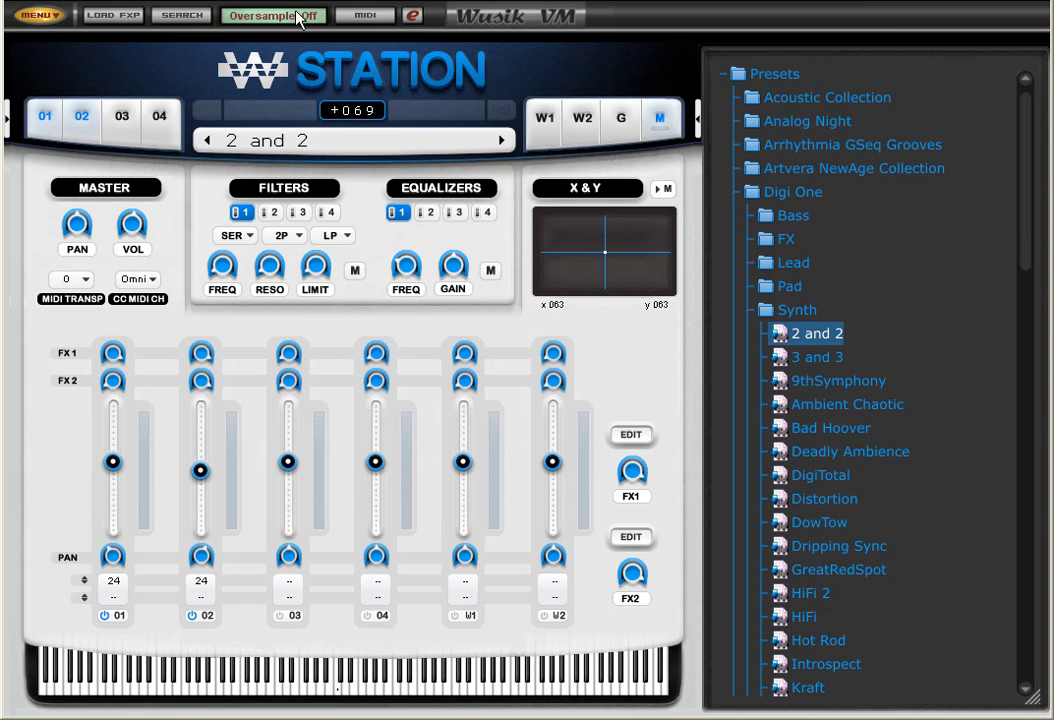
Step: Load Wusik ARP MIDI.dll into MIDI plugin slot 1 and move its panel beside the slots
left_click(370, 18)
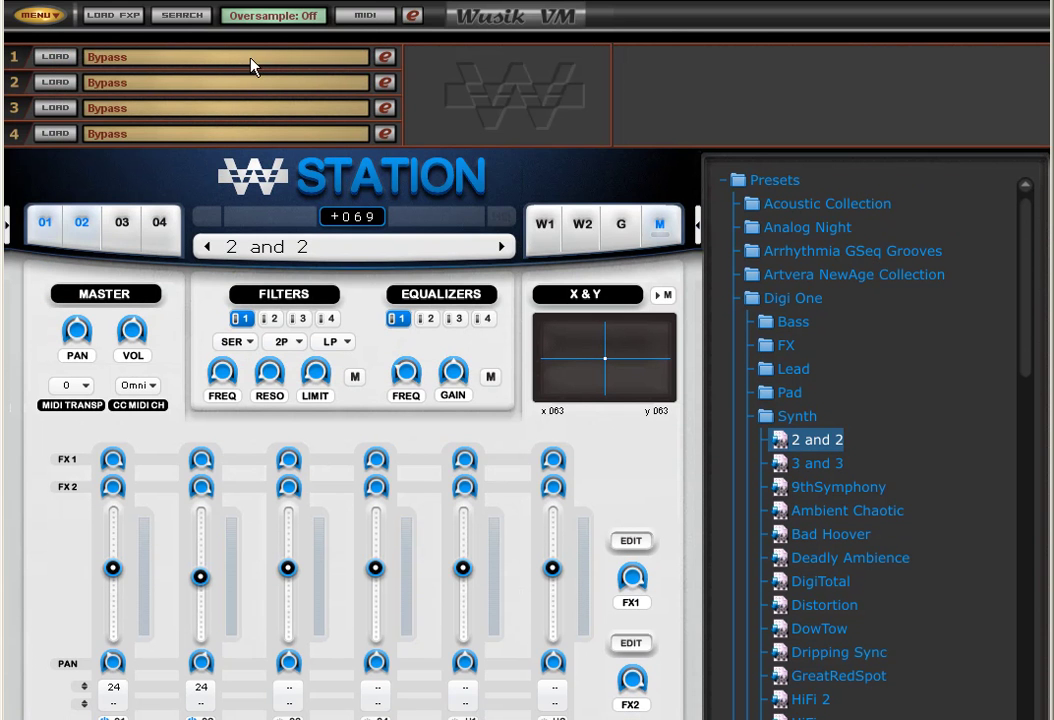
left_click(56, 58)
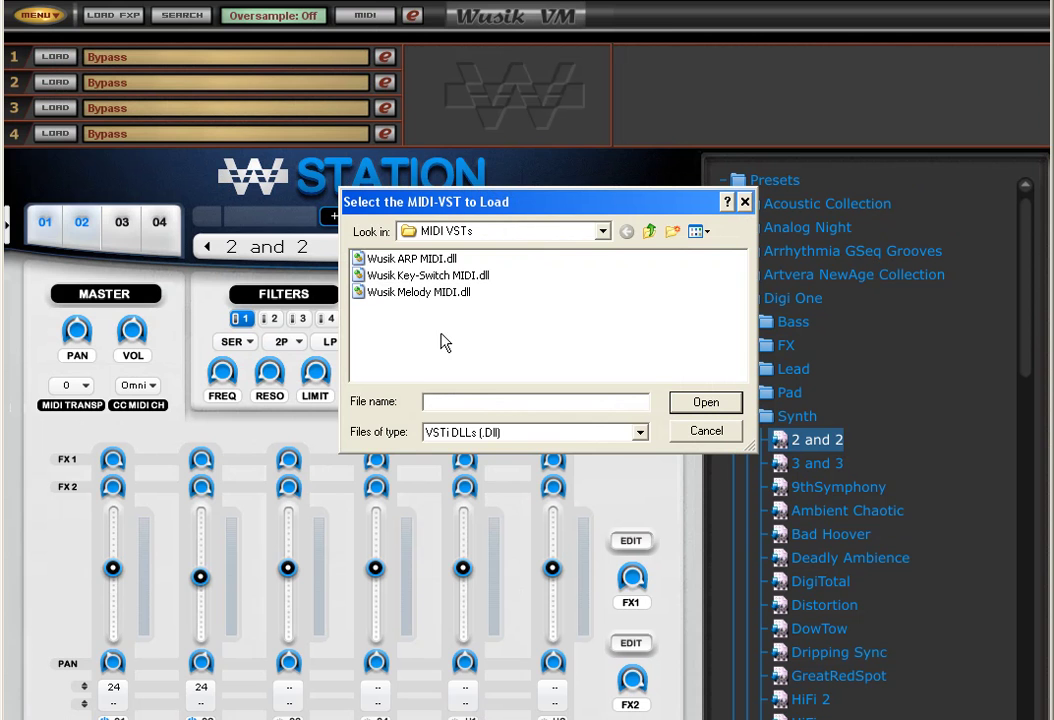
left_click(428, 262)
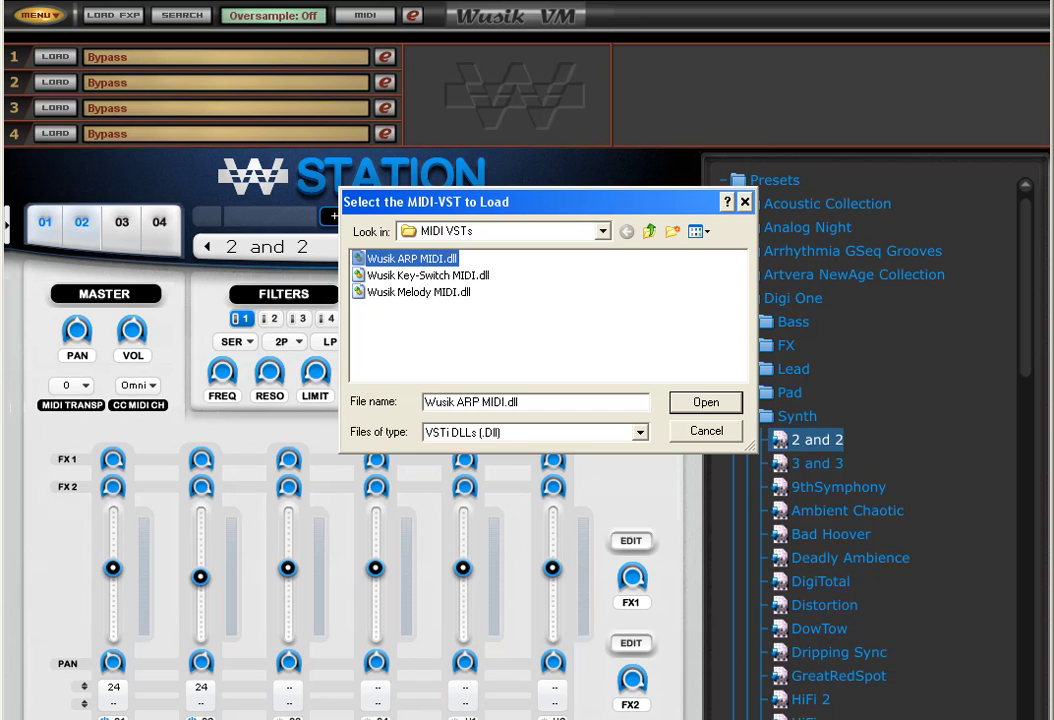
left_click(704, 401)
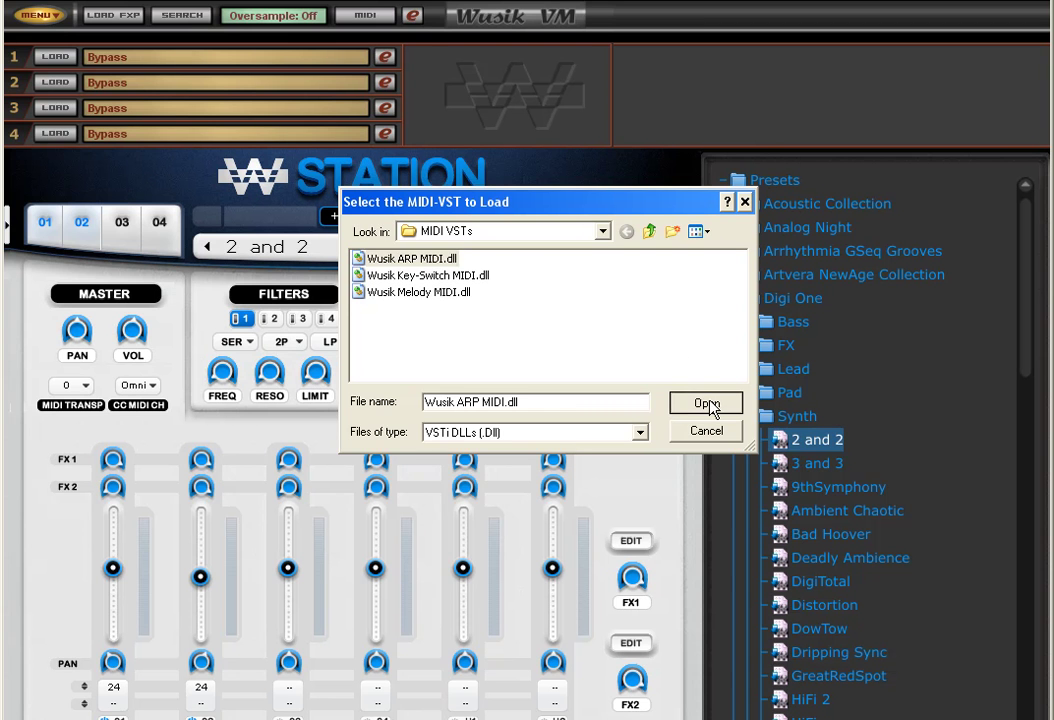
left_click_drag(289, 85, 590, 0)
Step: Hide the slot list, choose a new arpeggiator step pattern and set speed to 1/32 (Half)
left_click(310, 18)
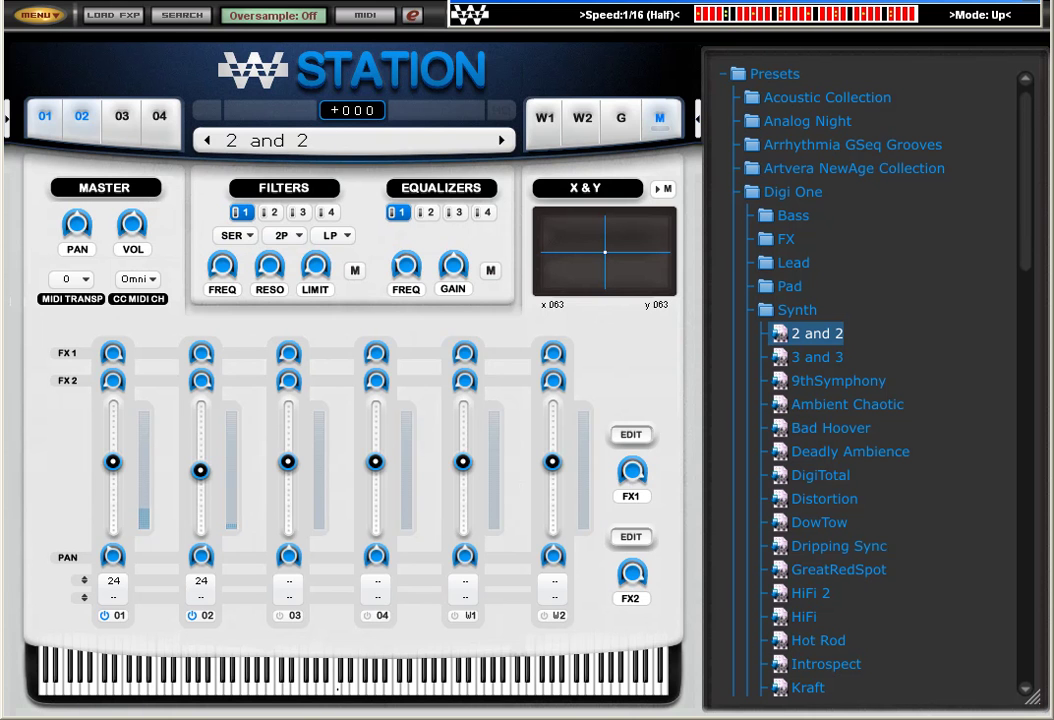
left_click(740, 20)
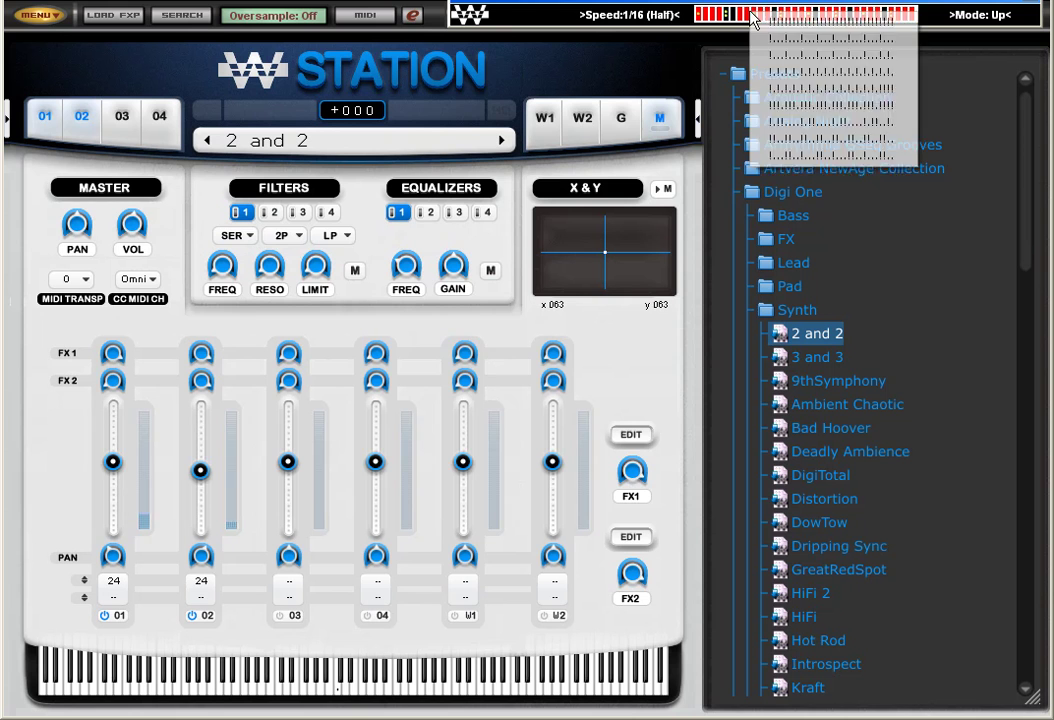
left_click(837, 141)
left_click(630, 14)
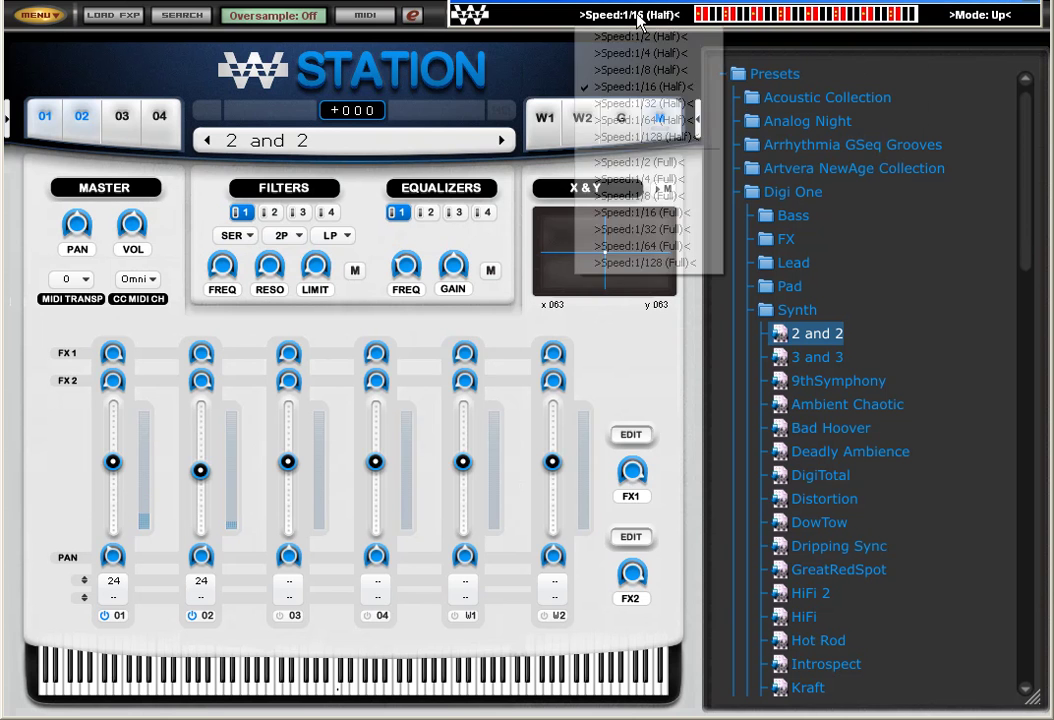
left_click(666, 102)
Step: Set the arpeggiator mode to Up 3Oct and apply the third rhythm pattern
left_click(985, 16)
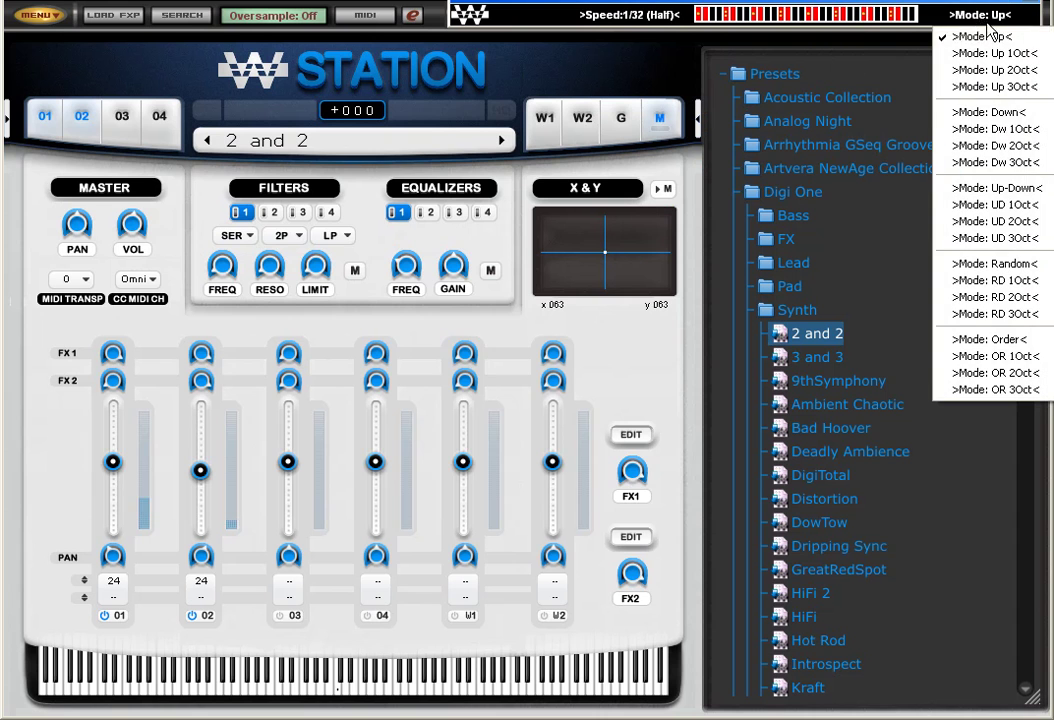
left_click(1024, 86)
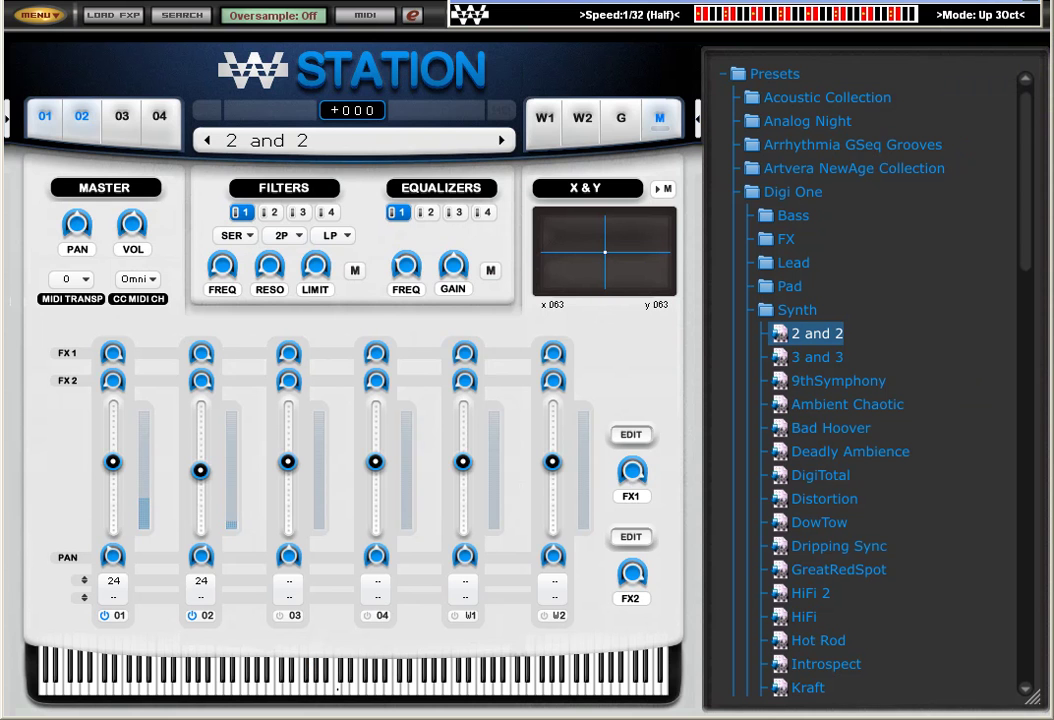
left_click(760, 13)
left_click(823, 58)
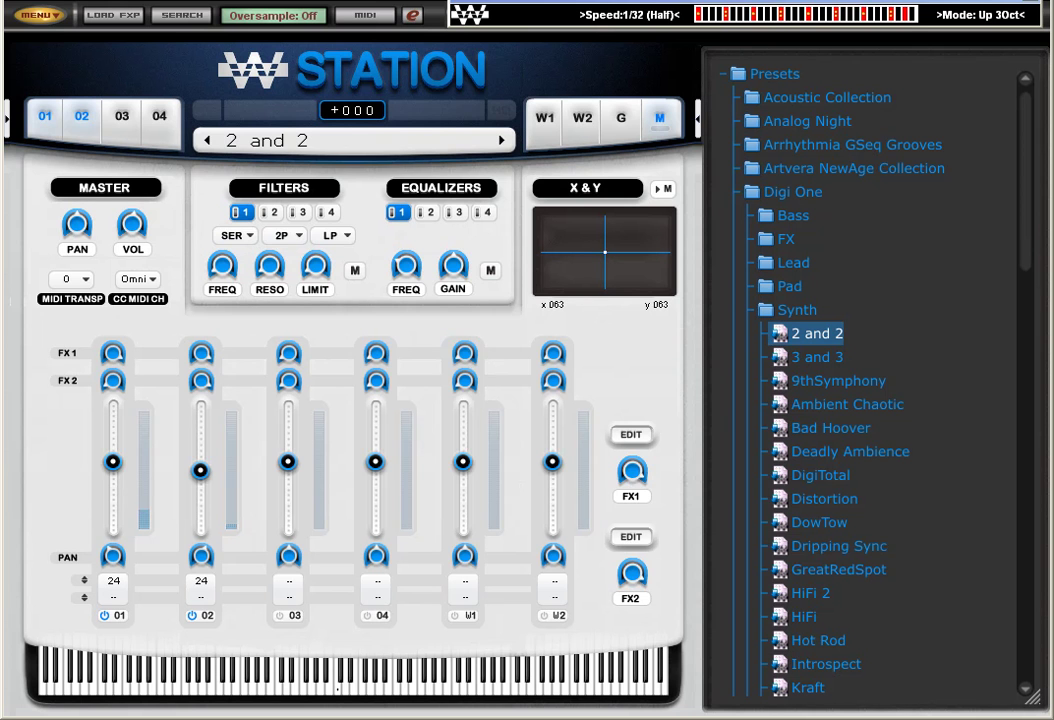
Step: Return the arpeggiator speed to 1/16 (Half) and apply a denser, mostly-on step pattern
left_click(618, 15)
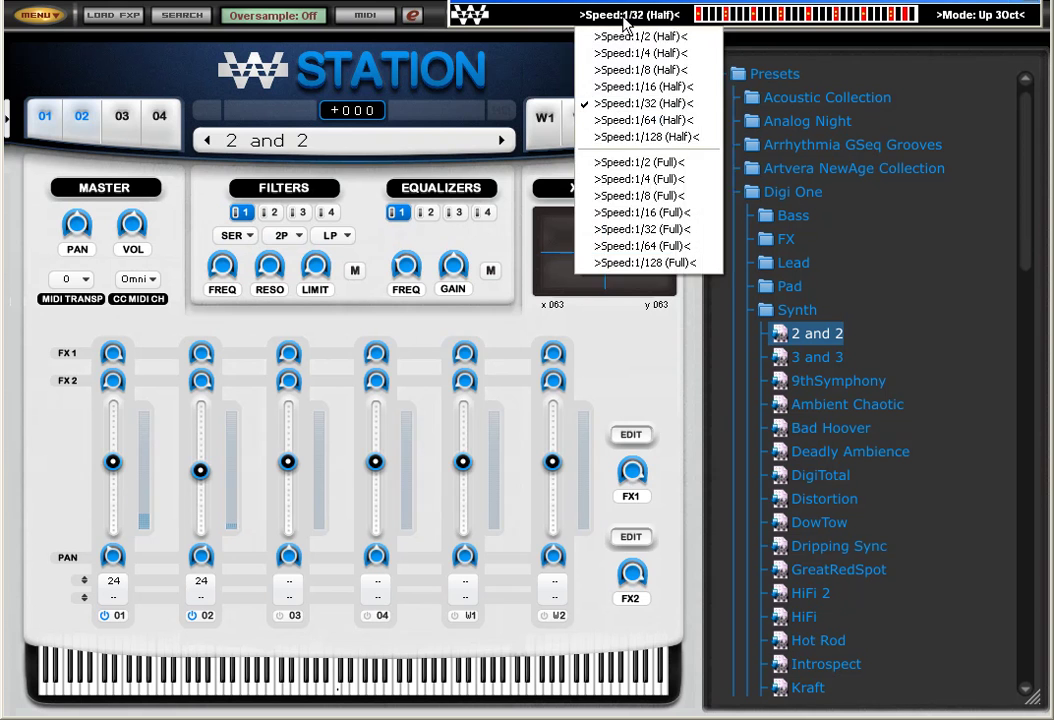
left_click(662, 86)
left_click(830, 20)
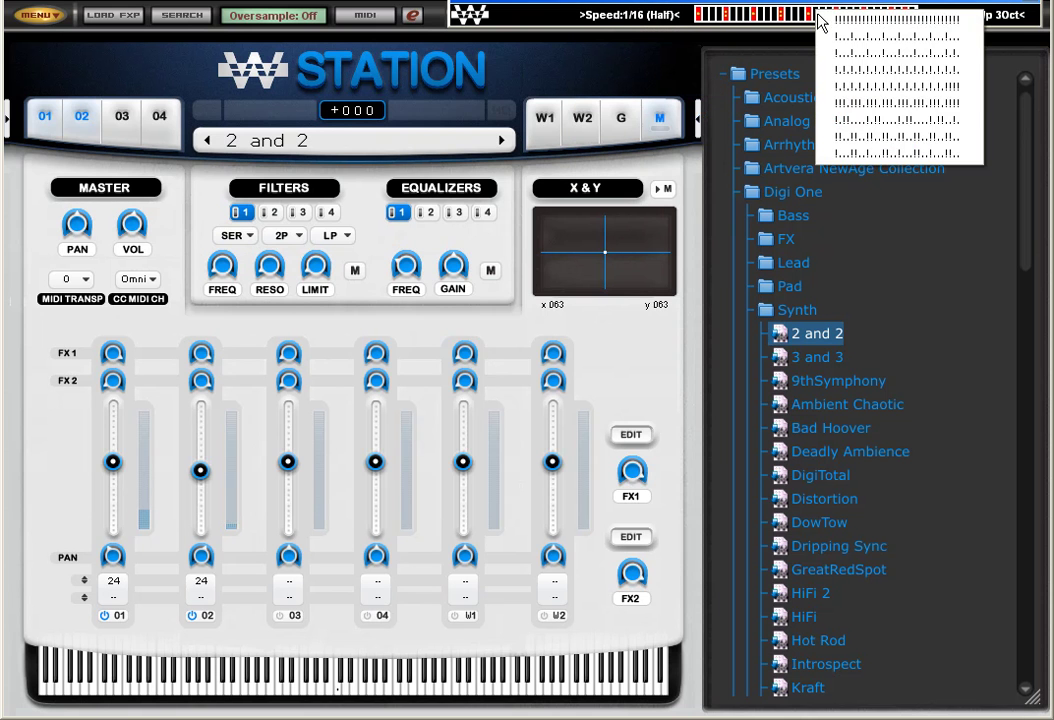
left_click(900, 36)
Step: Switch the arpeggiator mode to Random, then to RD 2Oct
left_click(1028, 16)
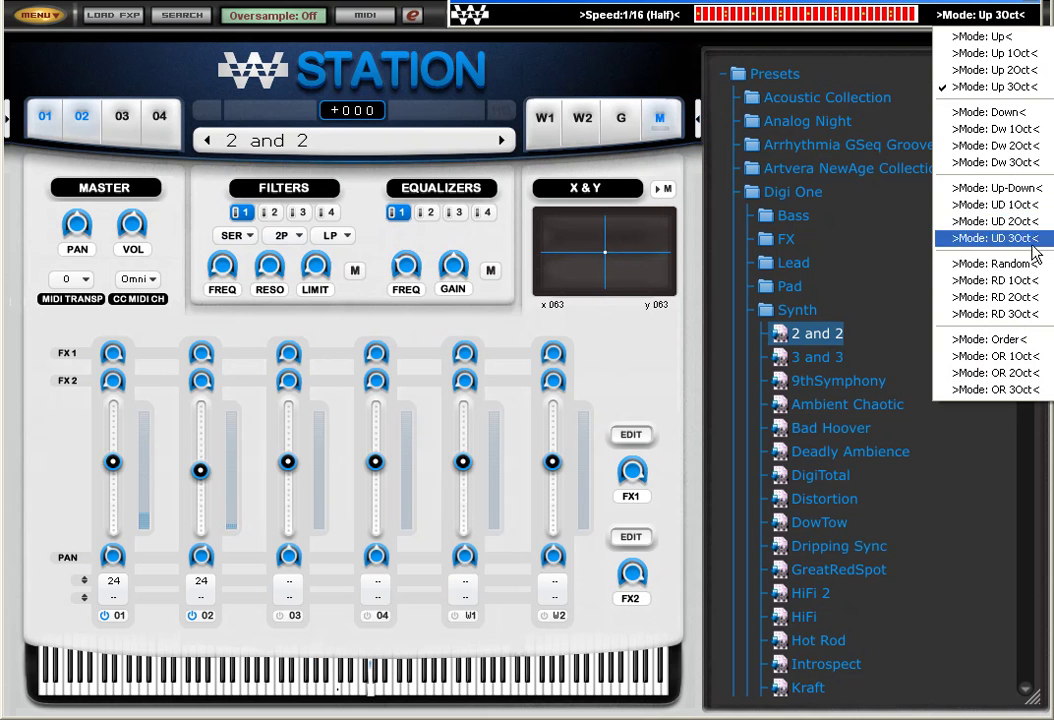
left_click(1022, 268)
left_click(960, 16)
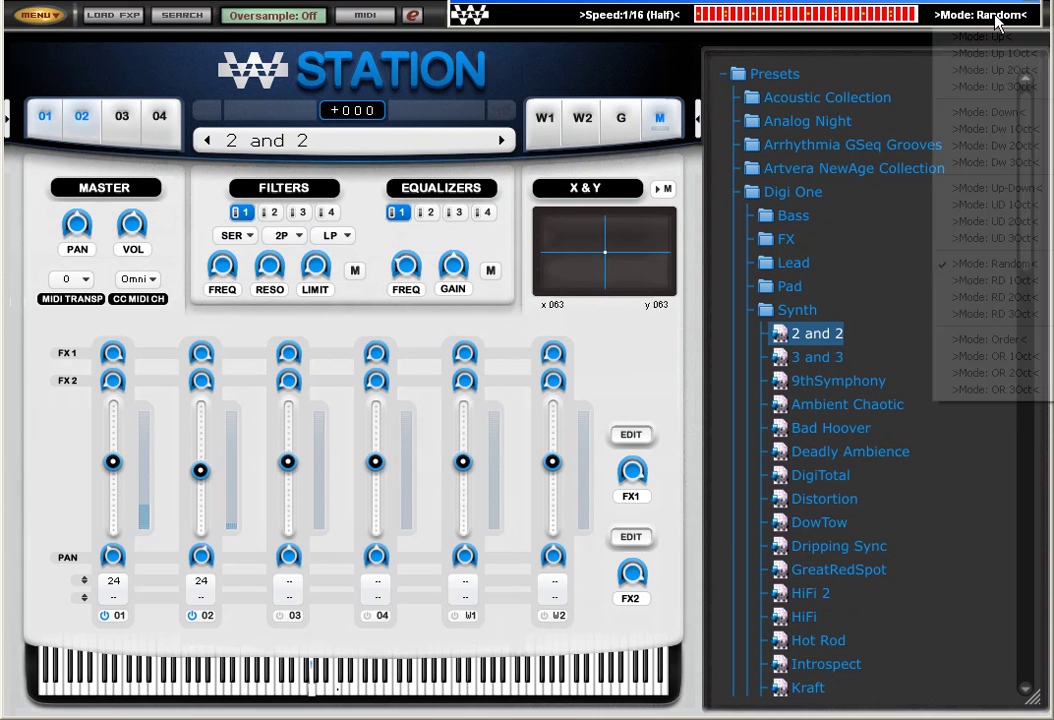
left_click(1010, 297)
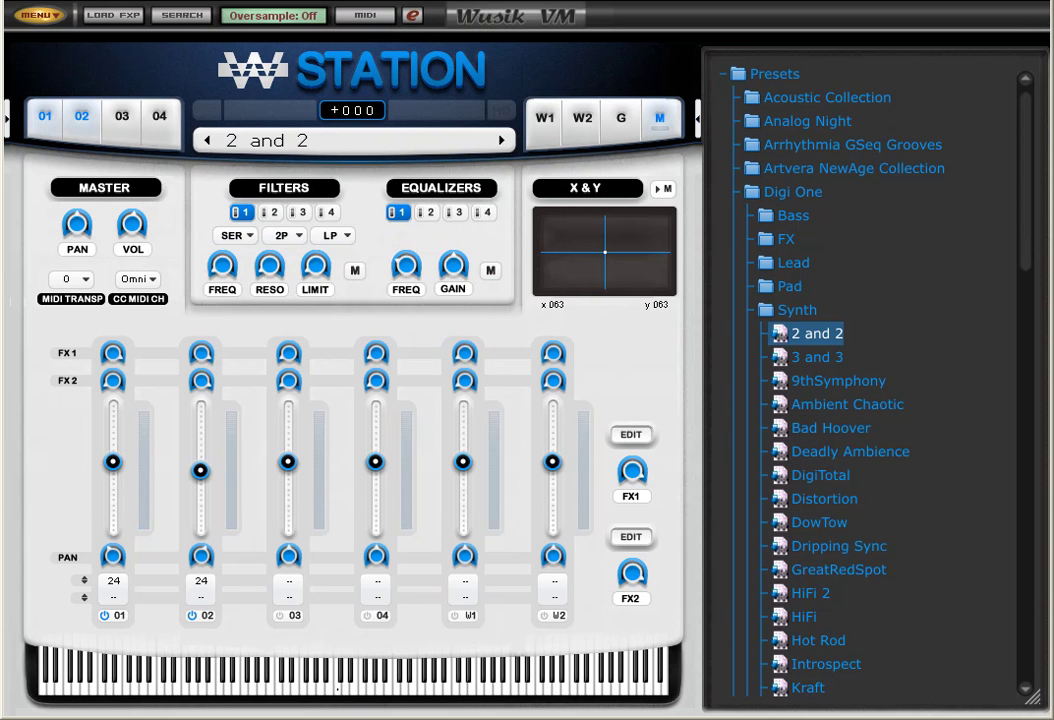
Step: Replace the arpeggiator in MIDI slot 1 with Wusik Melody MIDI.dll
left_click(360, 18)
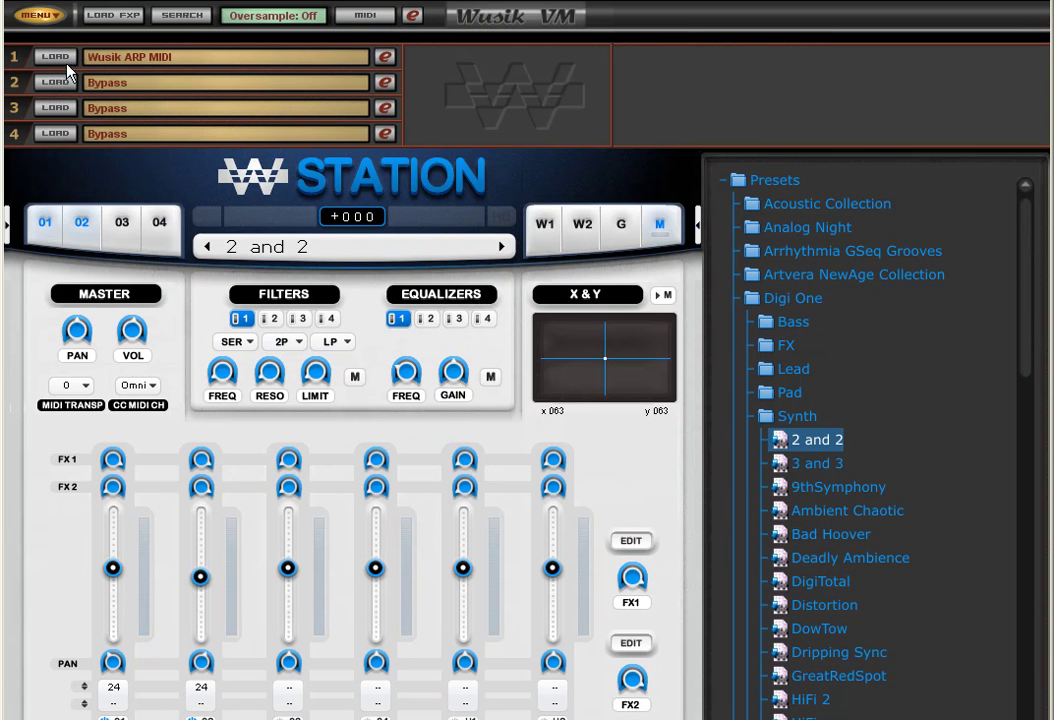
left_click(56, 57)
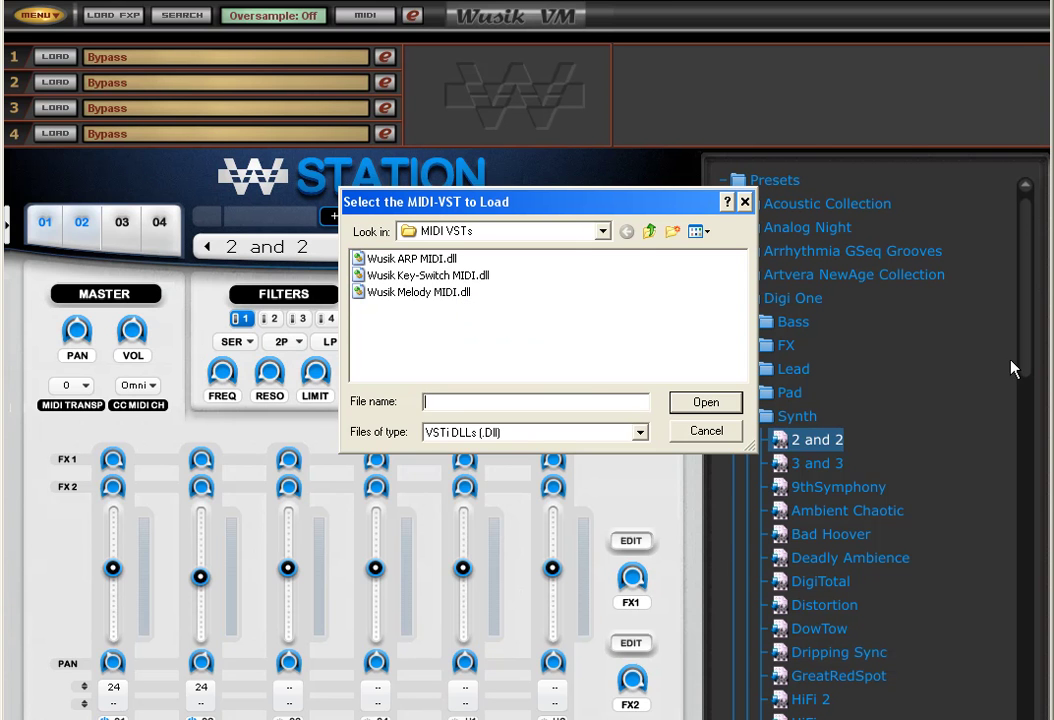
double_click(432, 292)
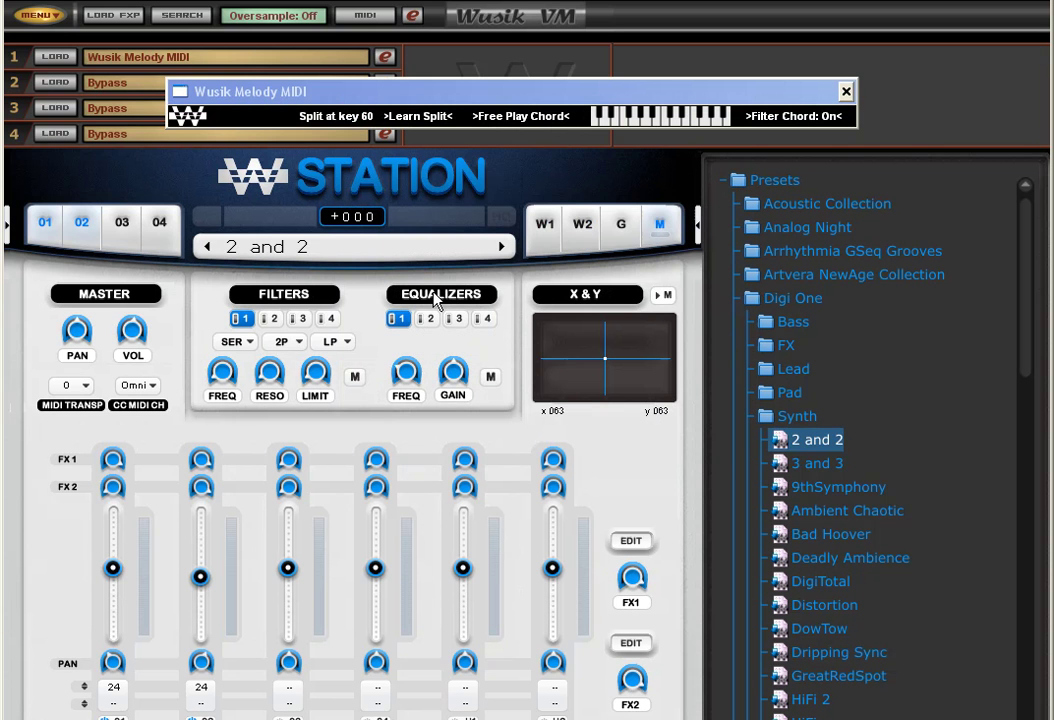
Step: Collapse the MIDI slot list and dock the Melody MIDI controls along the top edge
left_click(358, 22)
left_click_drag(358, 91, 538, 0)
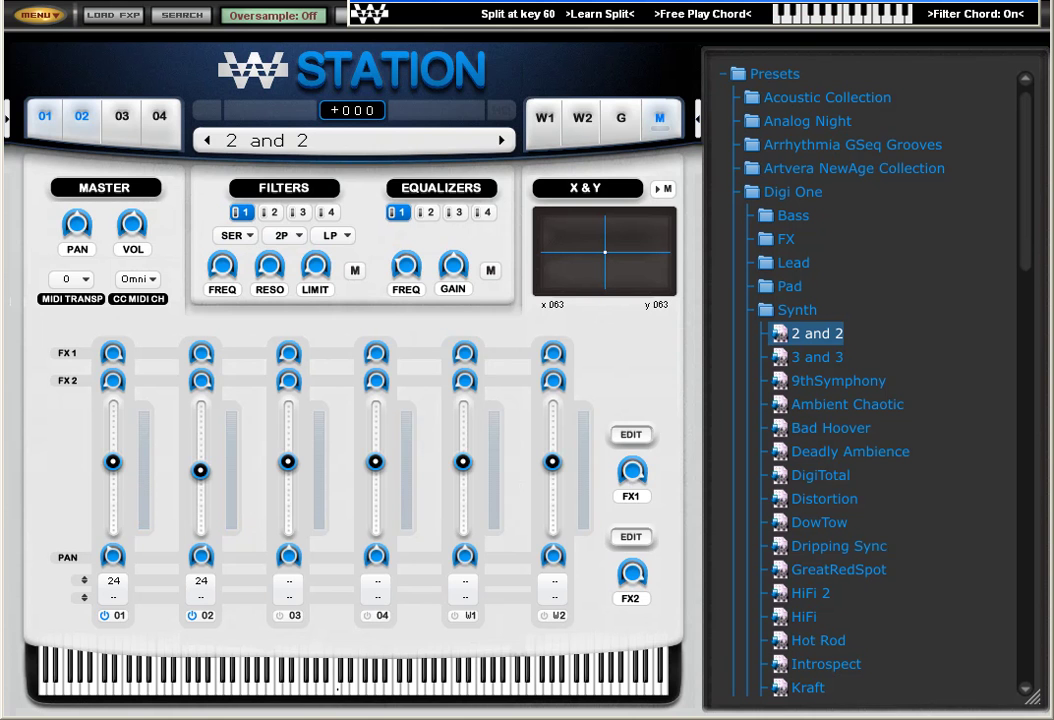
Step: Set Melody MIDI to One Finger Chord mode with a C major chord
left_click(689, 14)
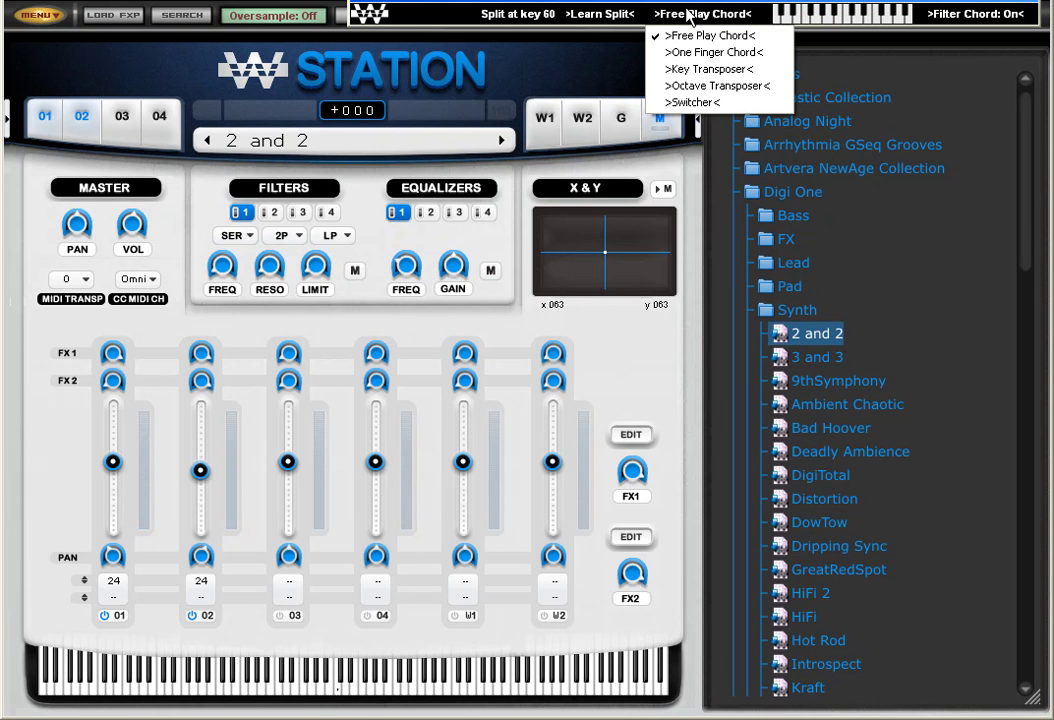
left_click(714, 52)
left_click(816, 15)
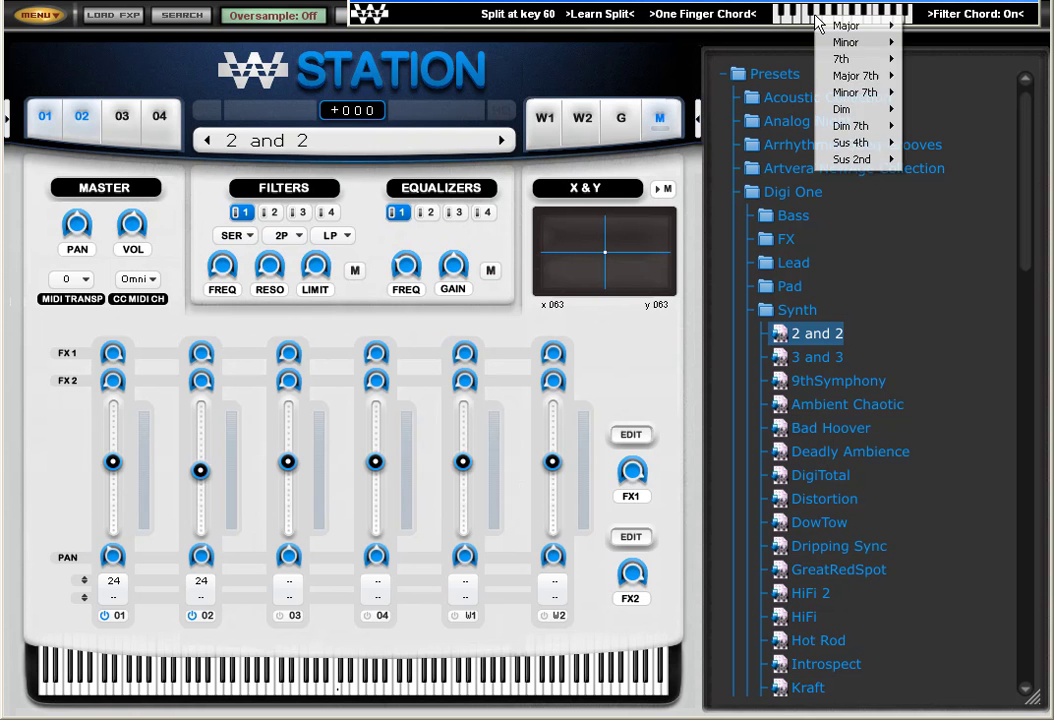
mouse_move(860, 25)
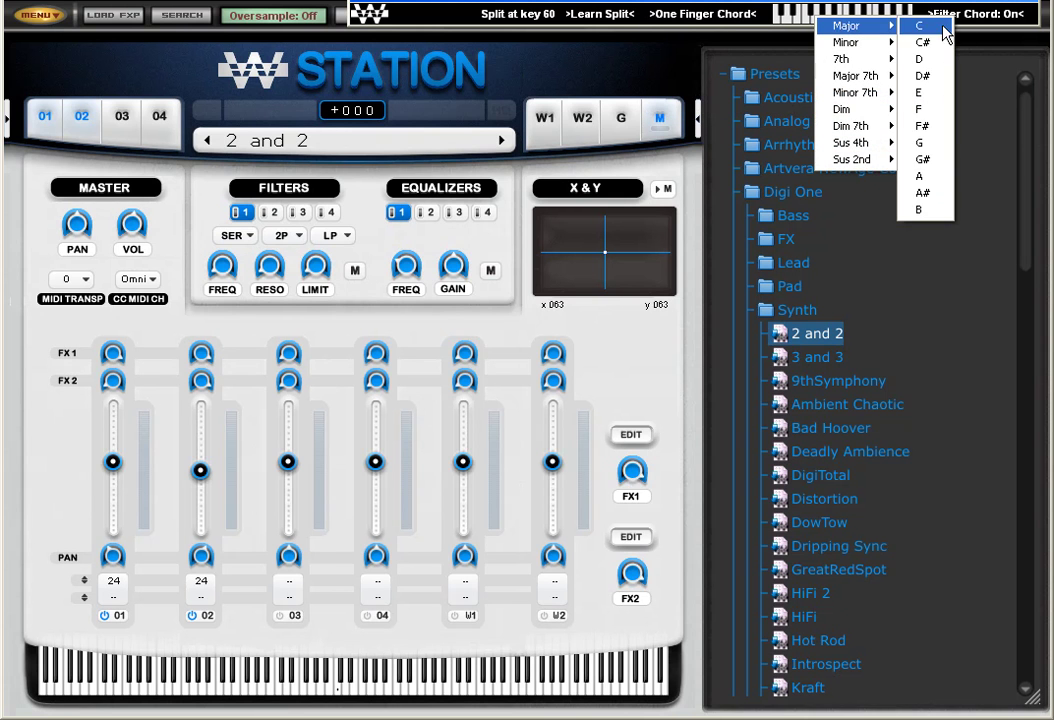
left_click(943, 28)
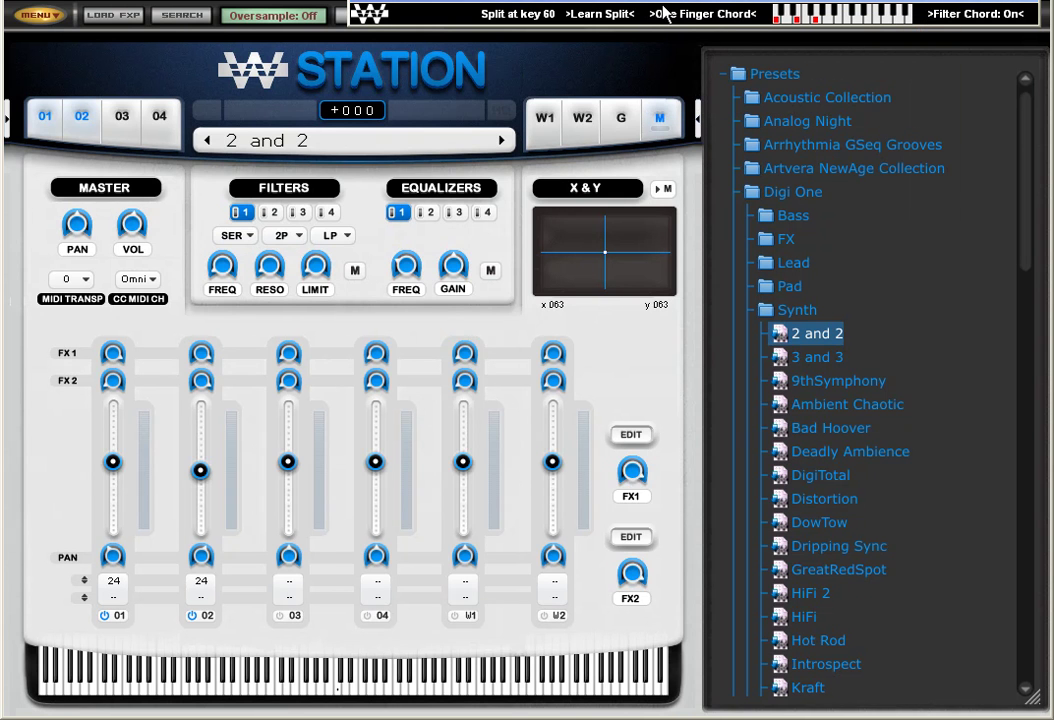
Step: Switch Melody MIDI to Octave Transposer mode and arm split-point learning
left_click(713, 15)
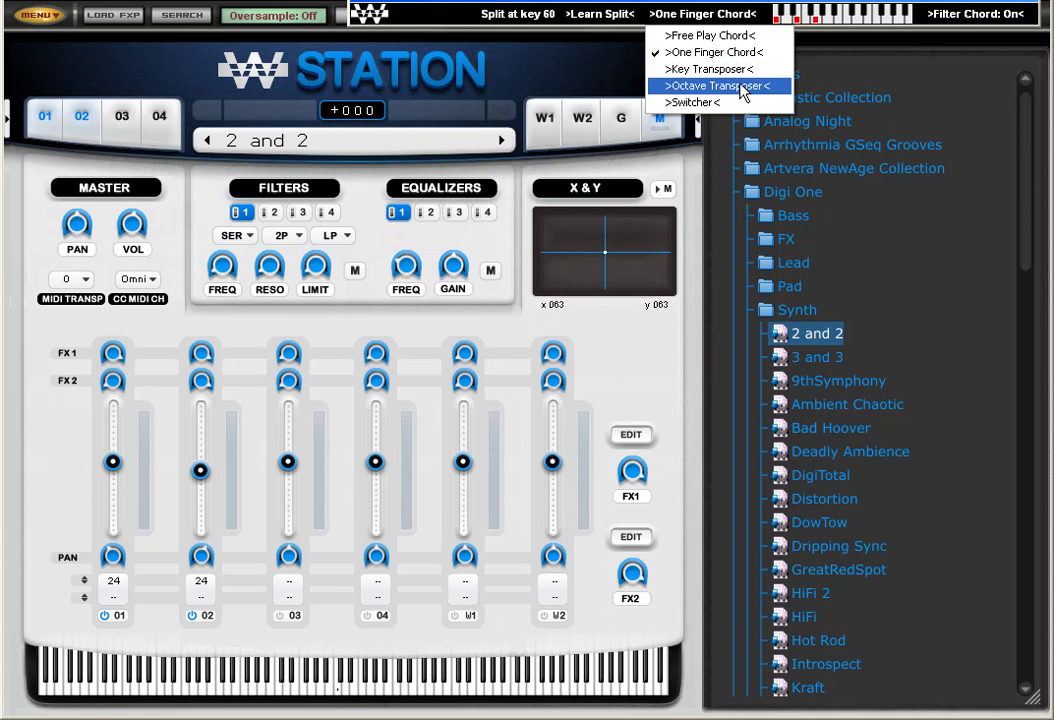
left_click(743, 88)
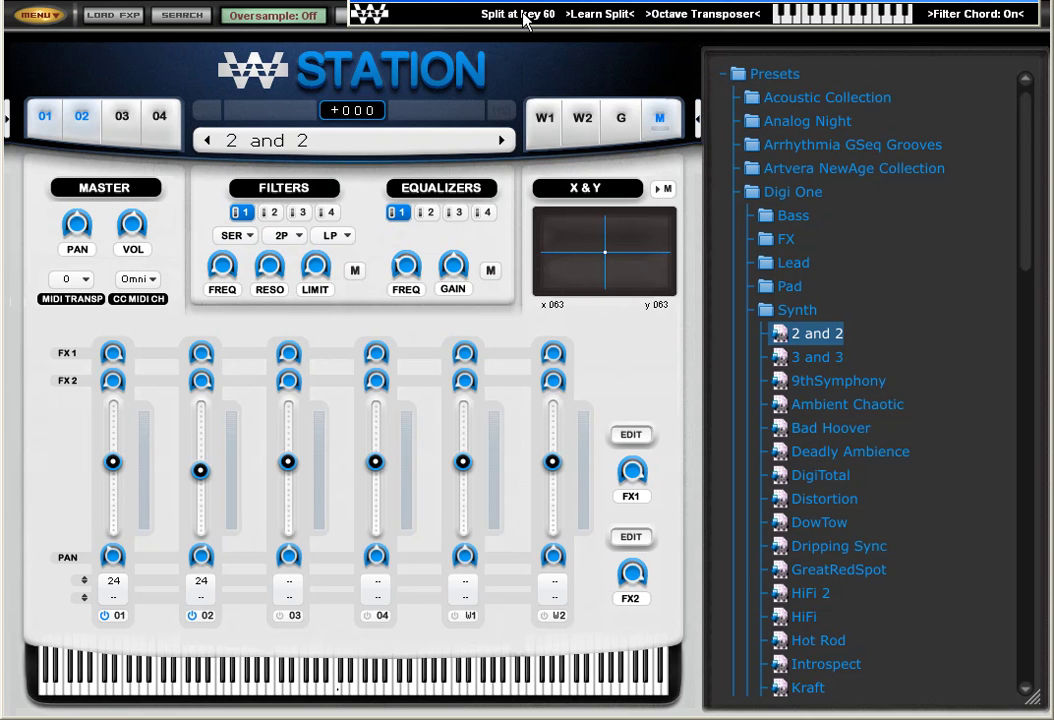
left_click(576, 16)
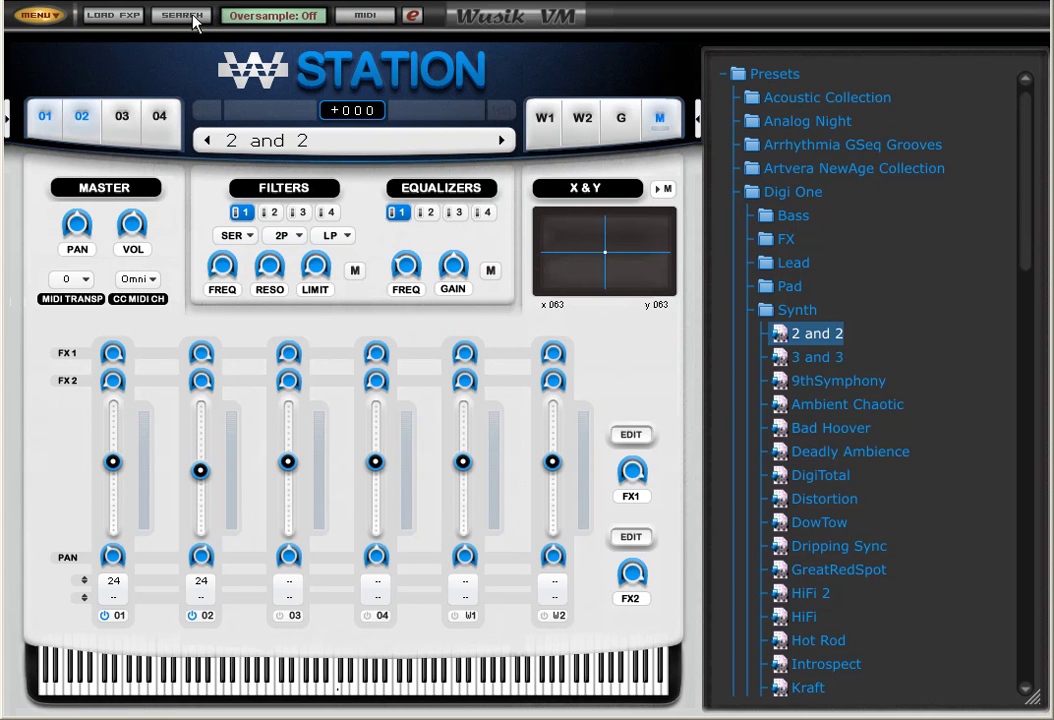
Step: After checking the FXP browser, reload Wusik ARP MIDI.dll into slot 1 and raise its window
left_click(104, 16)
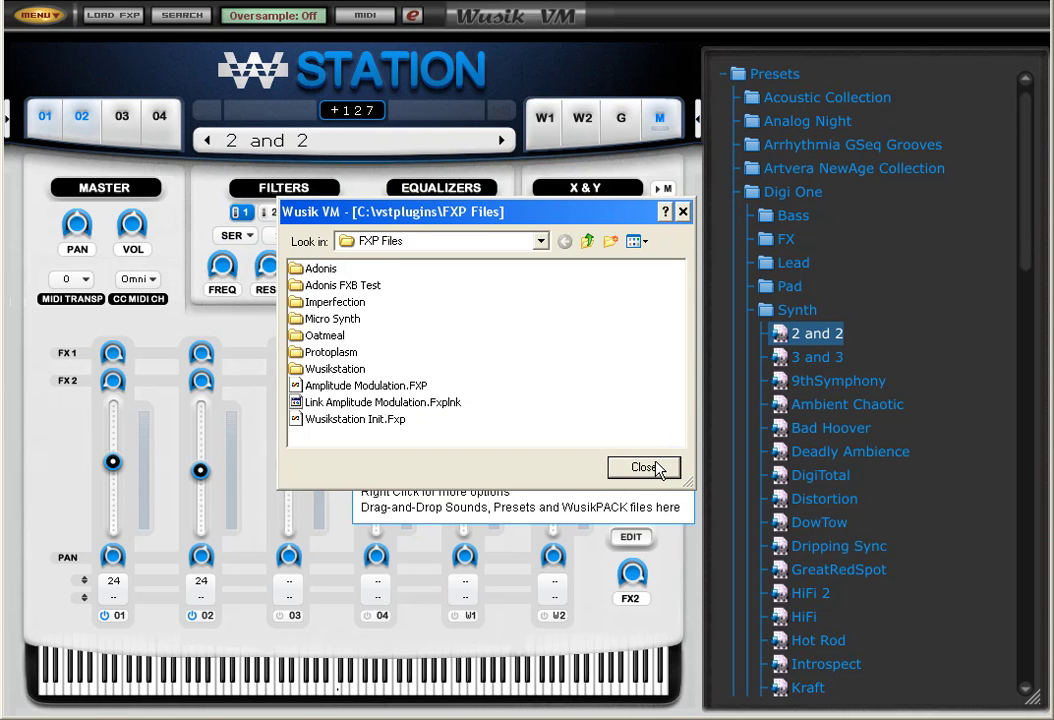
left_click(683, 213)
left_click(350, 16)
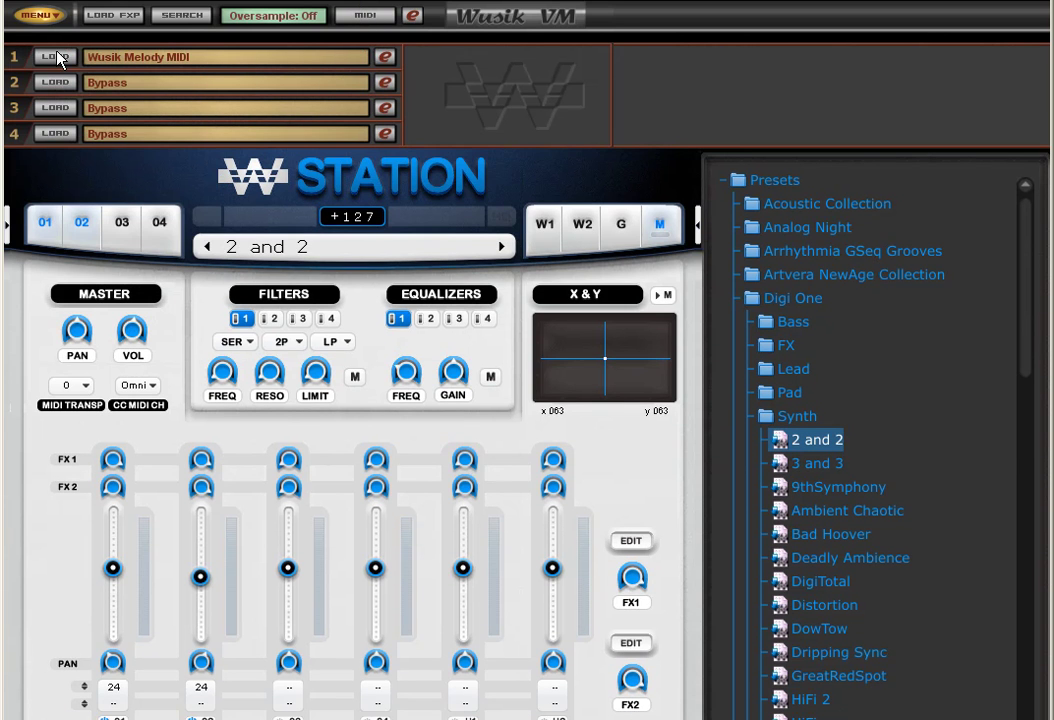
left_click(57, 55)
left_click(360, 269)
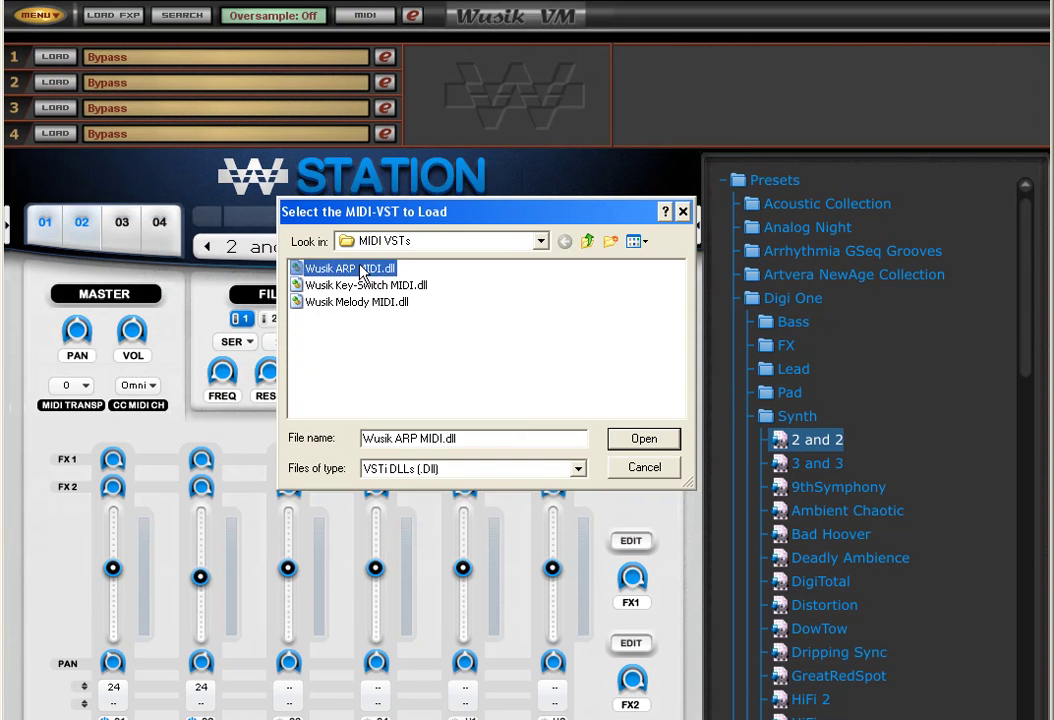
double_click(362, 272)
left_click_drag(459, 90, 726, 34)
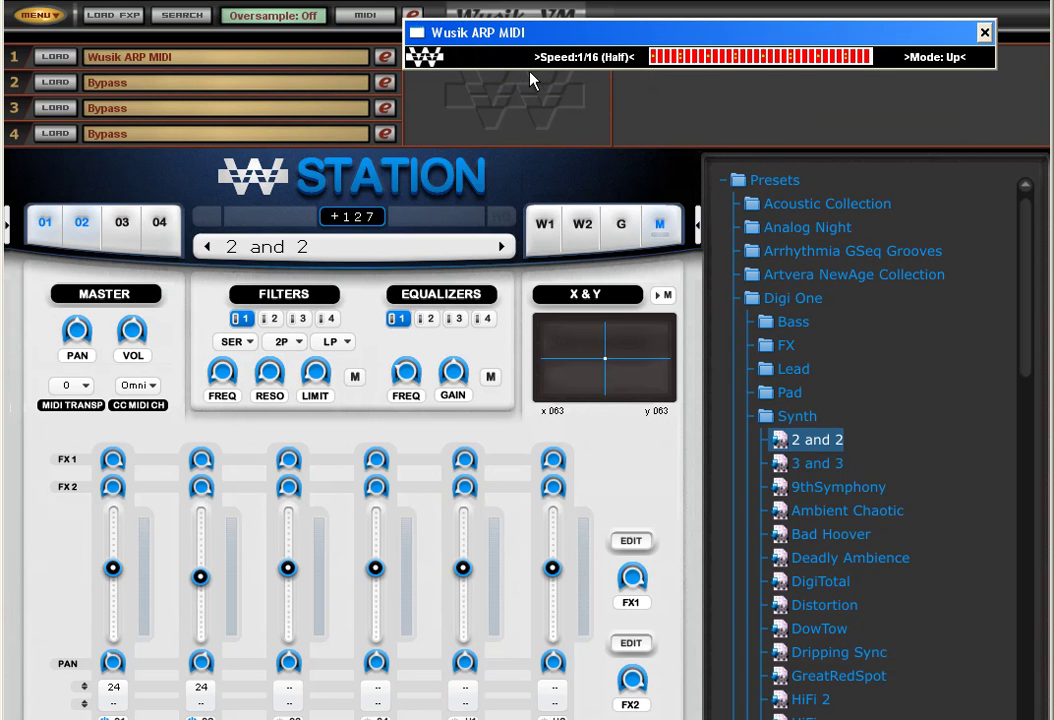